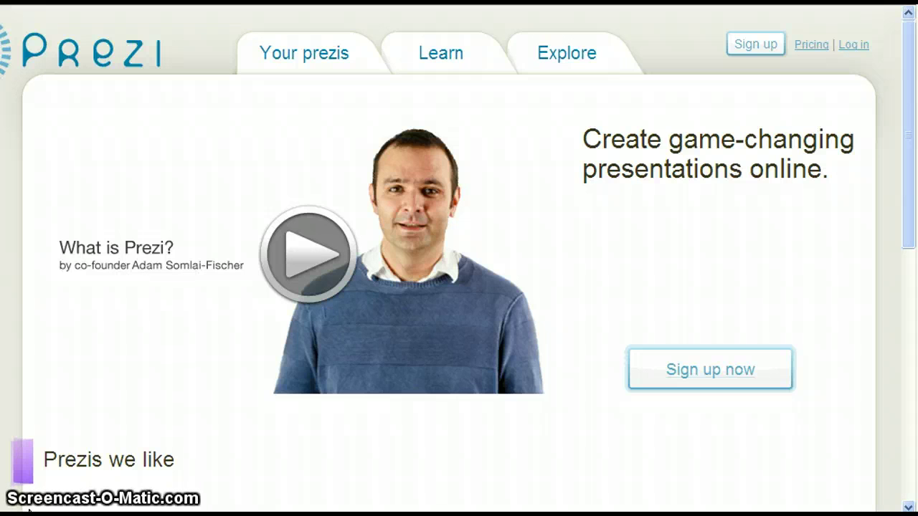
Step: Go to Prezi's sign-in page, visit the password reset page, then return to the empty login form
left_click(522, 312)
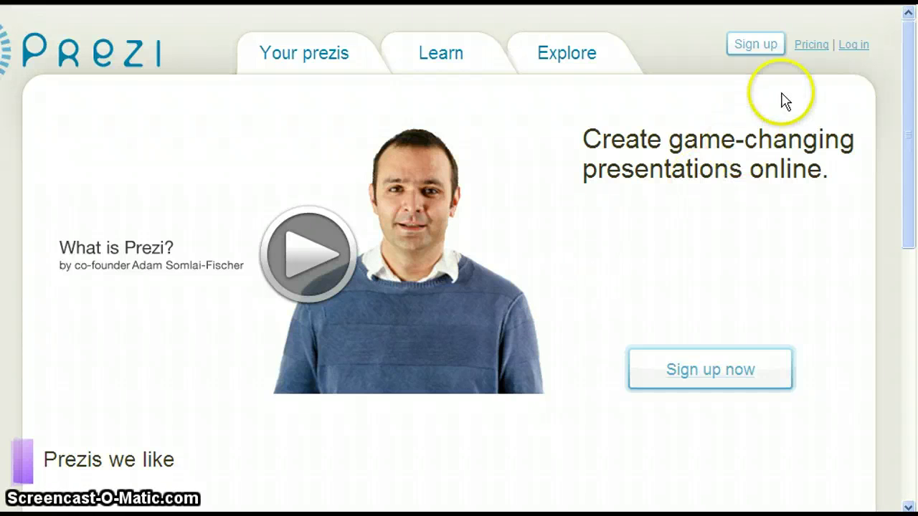
left_click(849, 49)
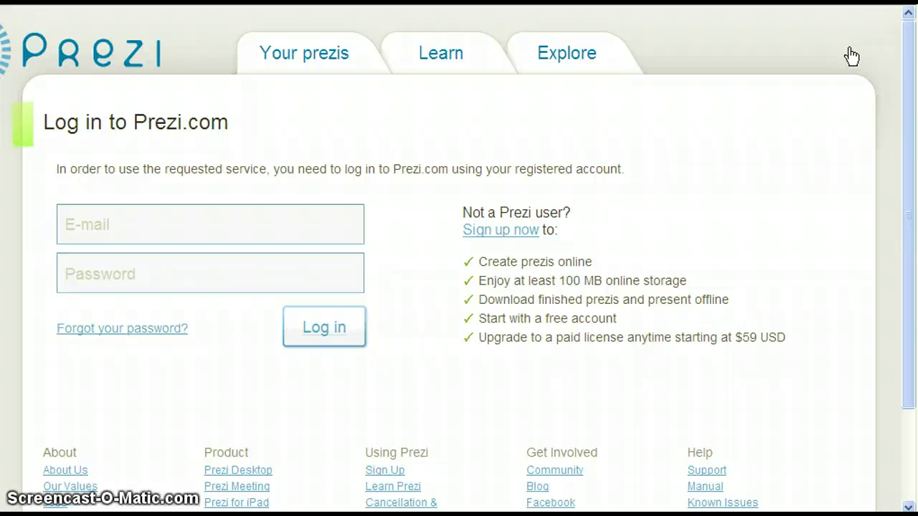
left_click(148, 331)
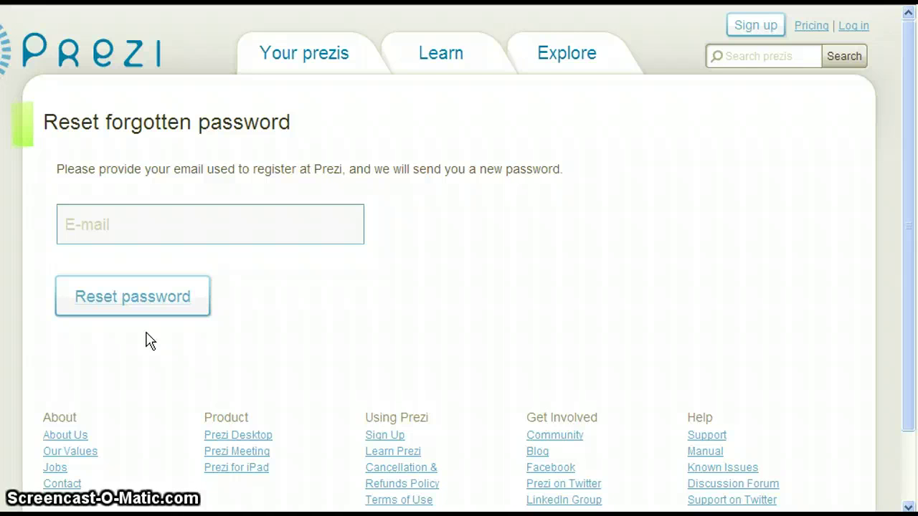
left_click(118, 334)
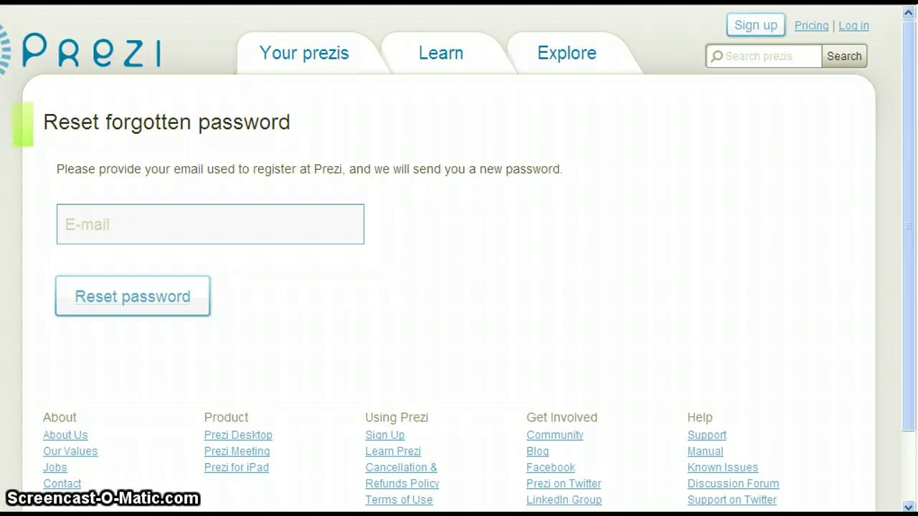
left_click(855, 27)
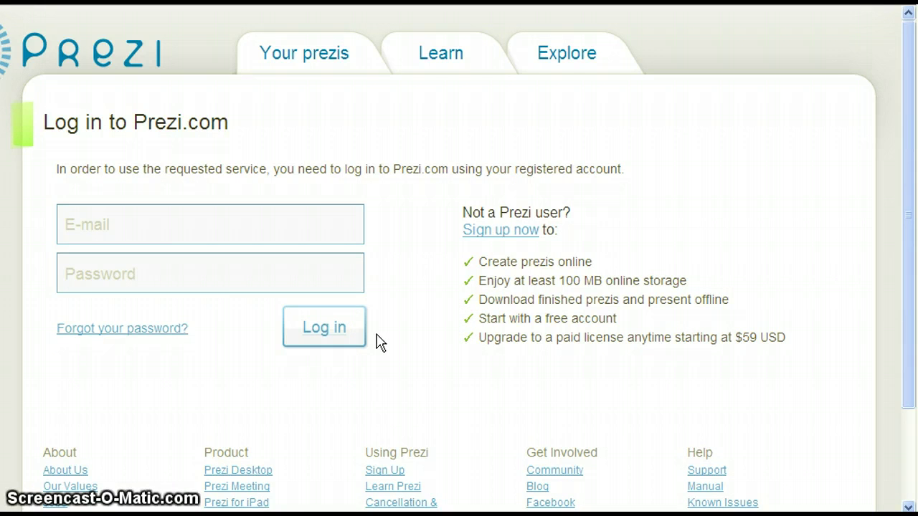
Step: Sign in with the university student e-mail address and the account password
left_click(148, 234)
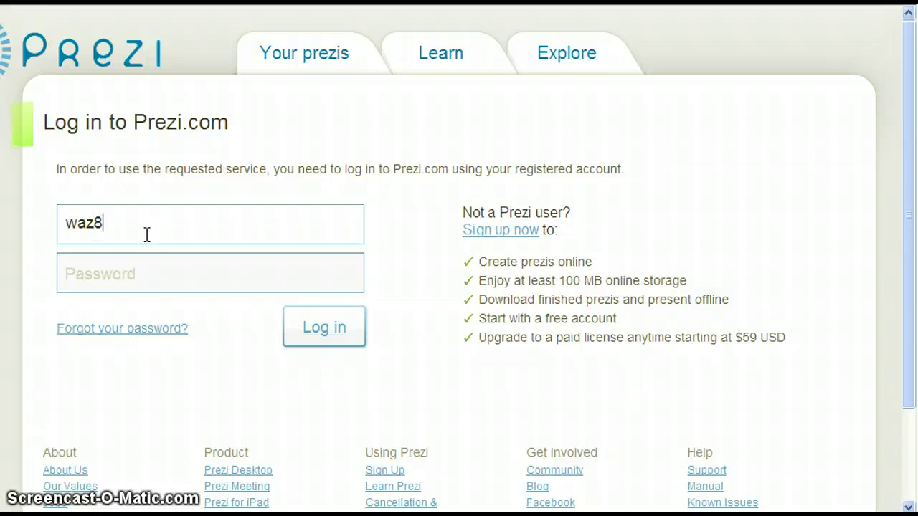
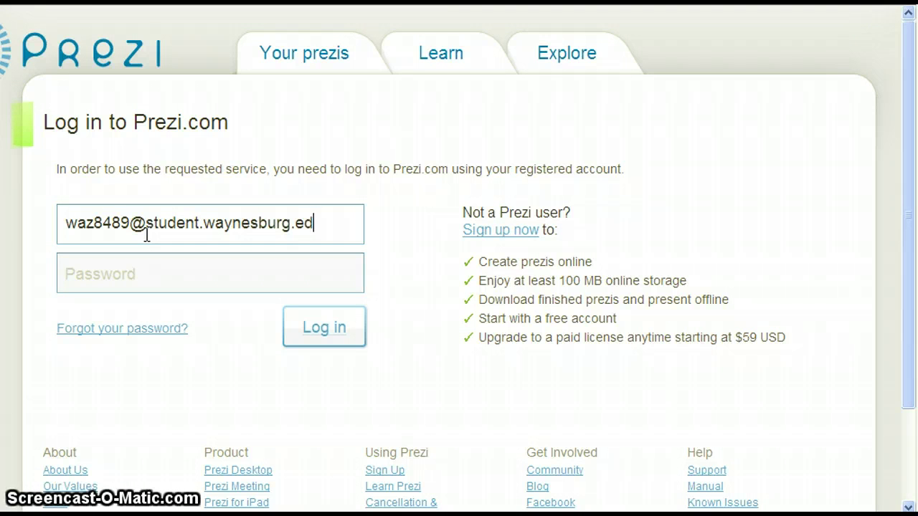
key("Tab")
type("********")
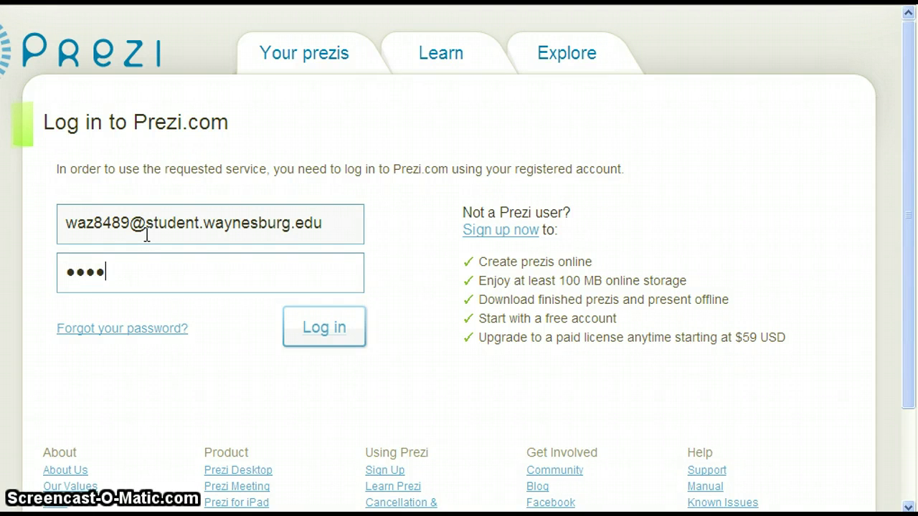
type("*****")
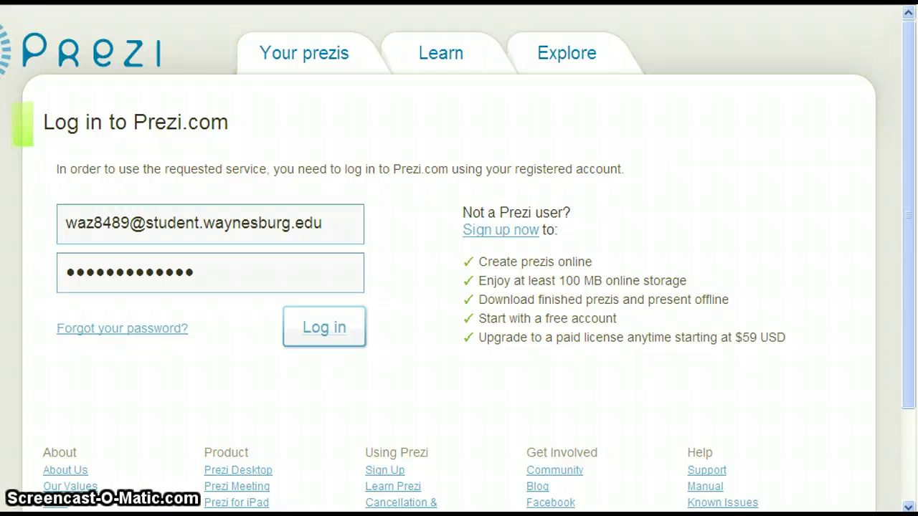
key("Return")
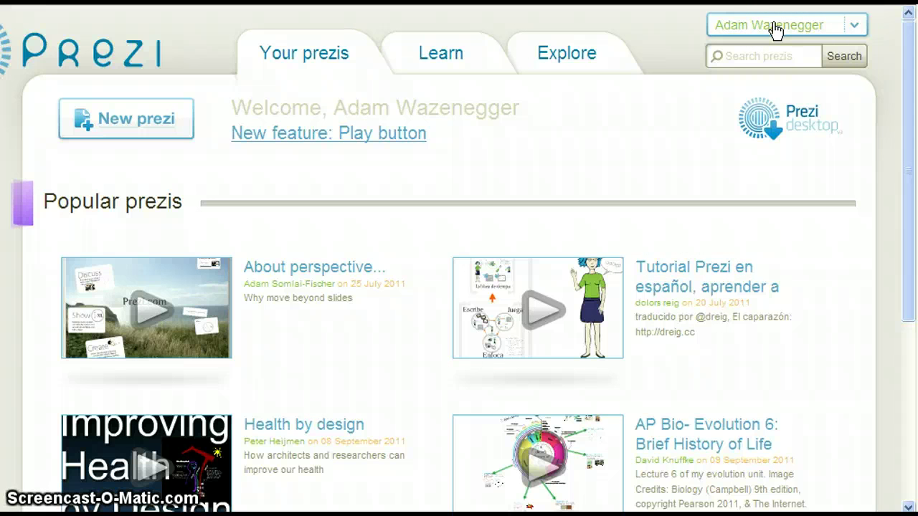
Step: From the account menu's Settings & License page, start the Public license upgrade
left_click(853, 27)
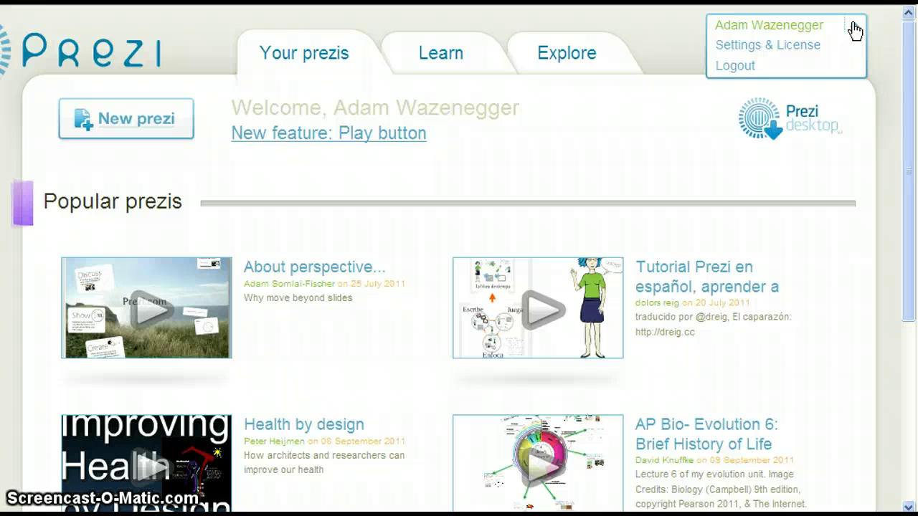
left_click(800, 46)
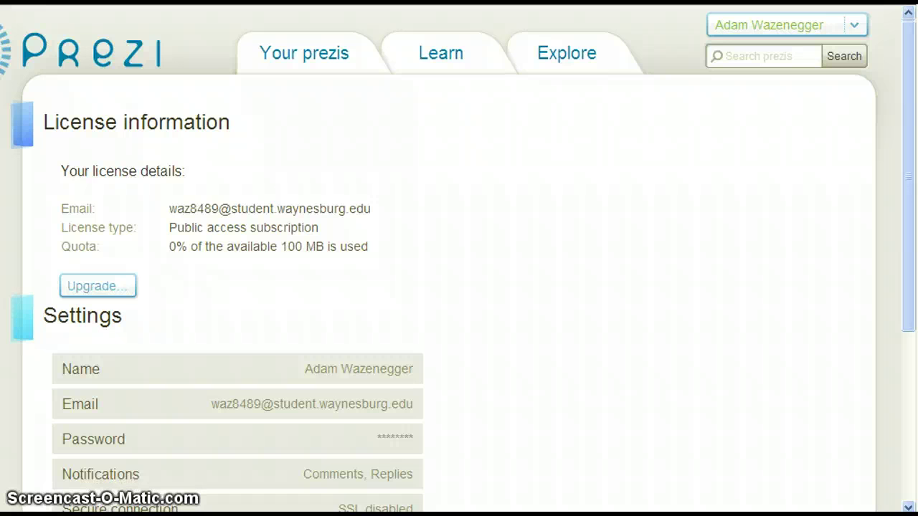
left_click(94, 293)
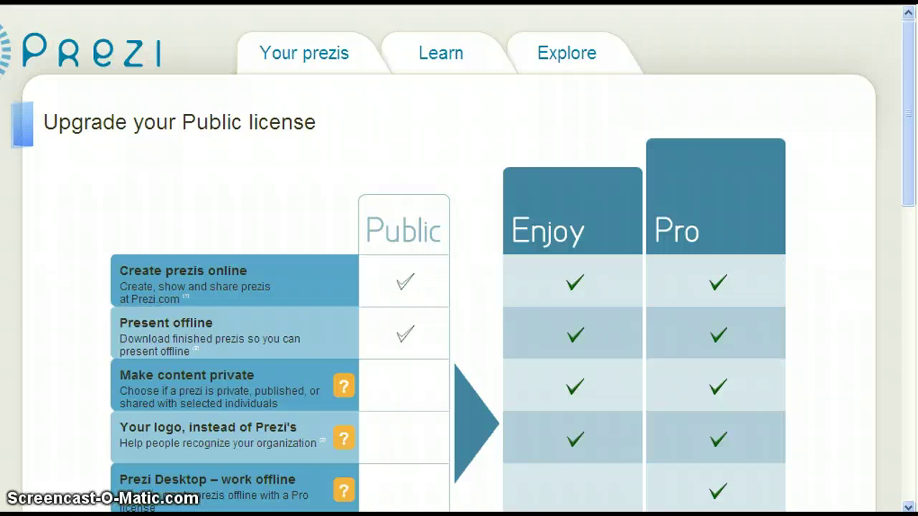
Step: Show the student and teacher plans and choose the free EDU Enjoy license
scroll(318, 488, "down", 5)
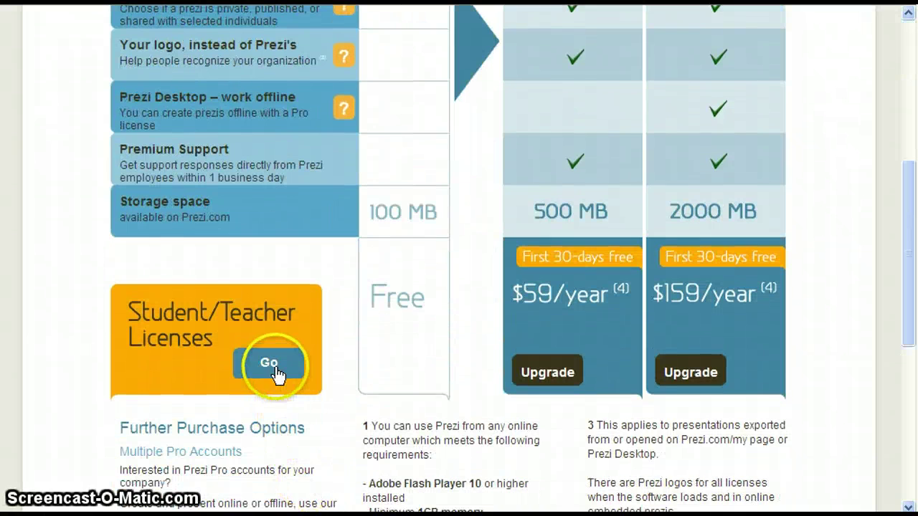
left_click(276, 367)
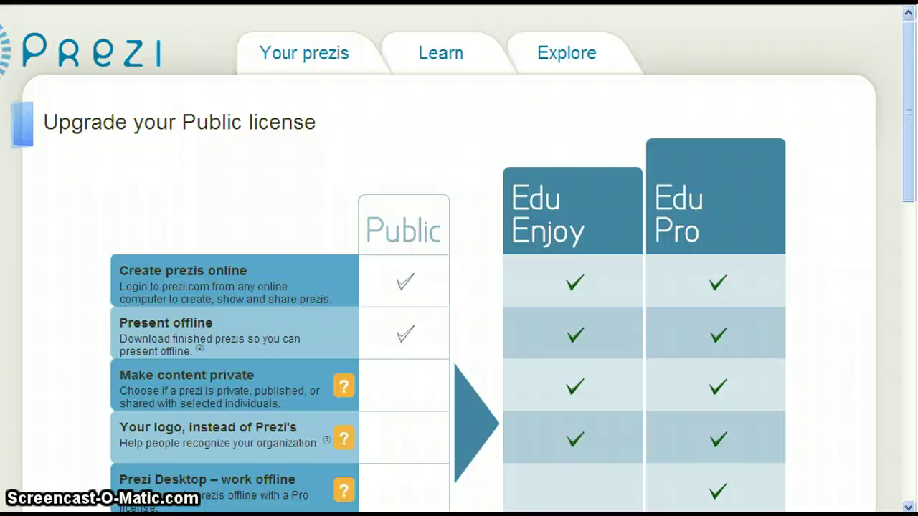
scroll(72, 472, "down", 4)
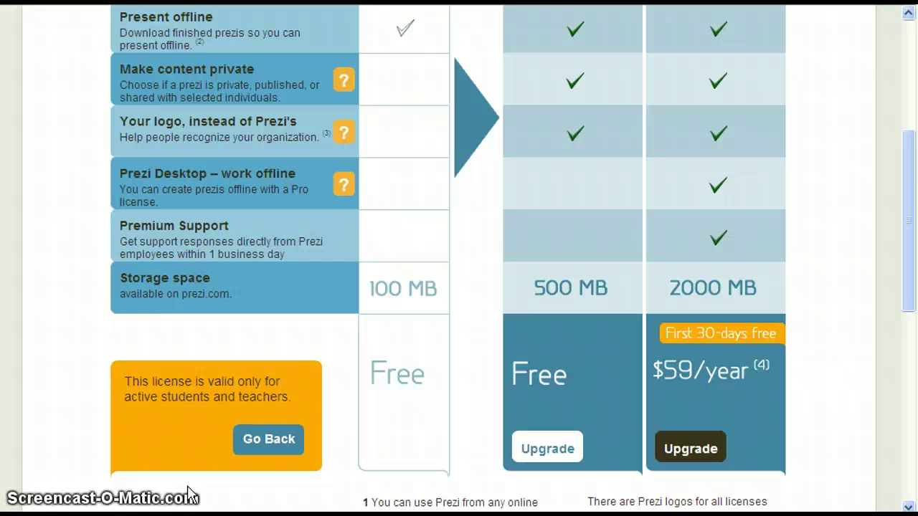
left_click(529, 450)
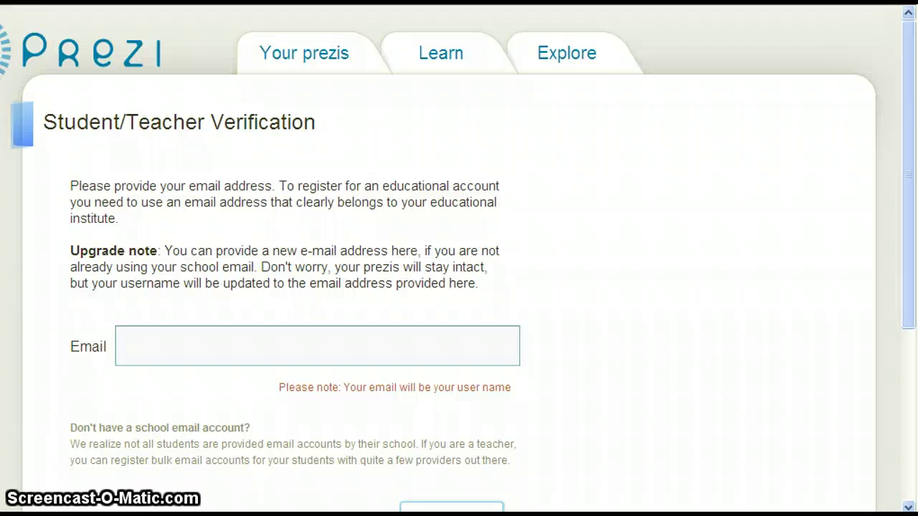
Step: Enter the student's school e-mail address and submit it for EDU verification
left_click(279, 350)
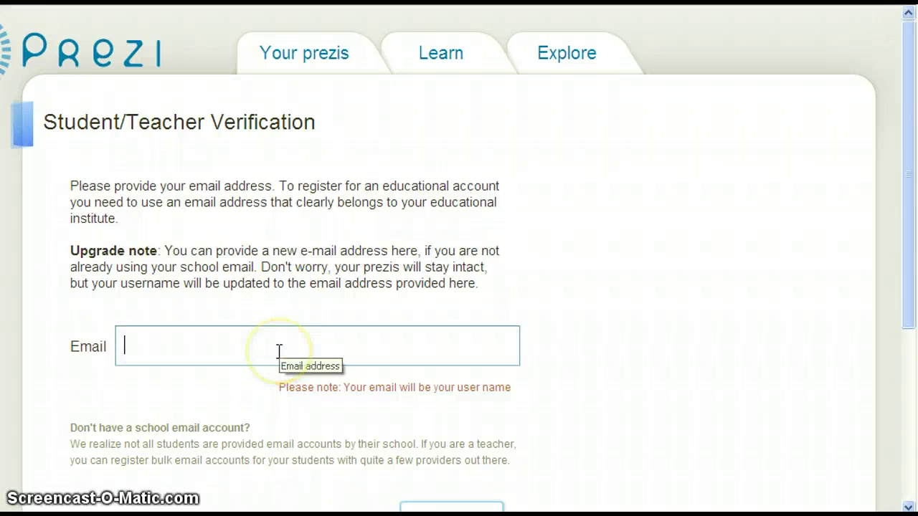
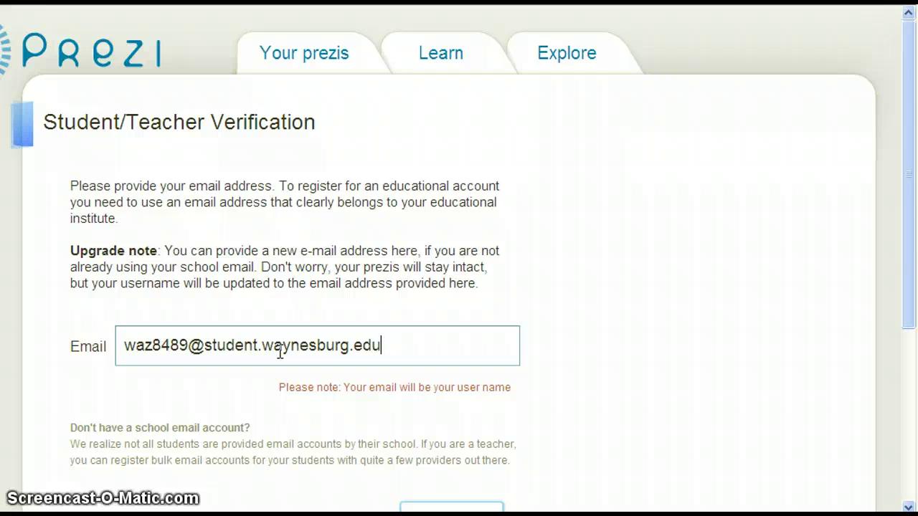
scroll(528, 380, "down", 1)
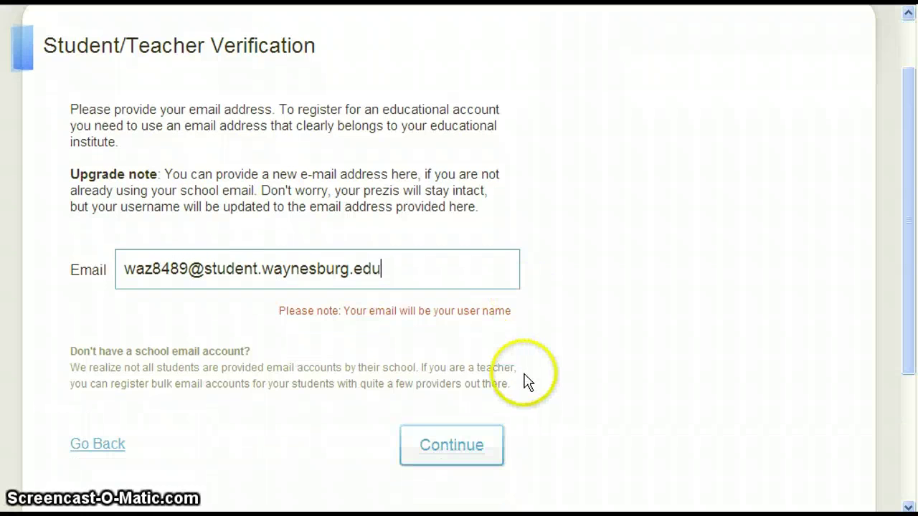
left_click(467, 446)
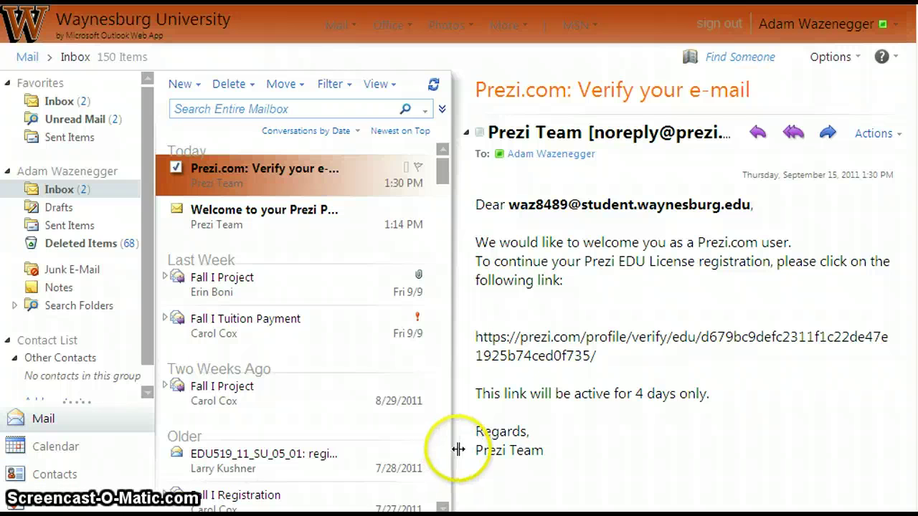
Step: Copy the verification link from the Prezi e-mail and open a new blank browser tab
left_click_drag(607, 363, 484, 347)
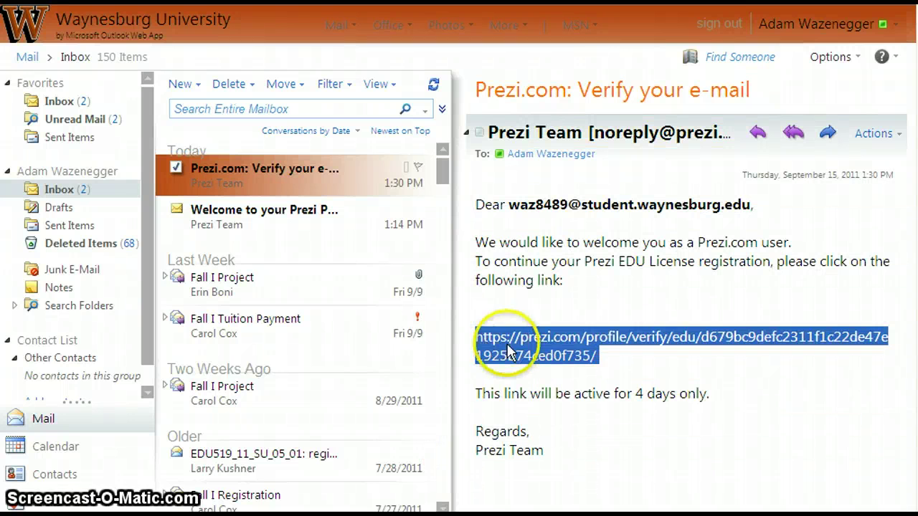
right_click(517, 343)
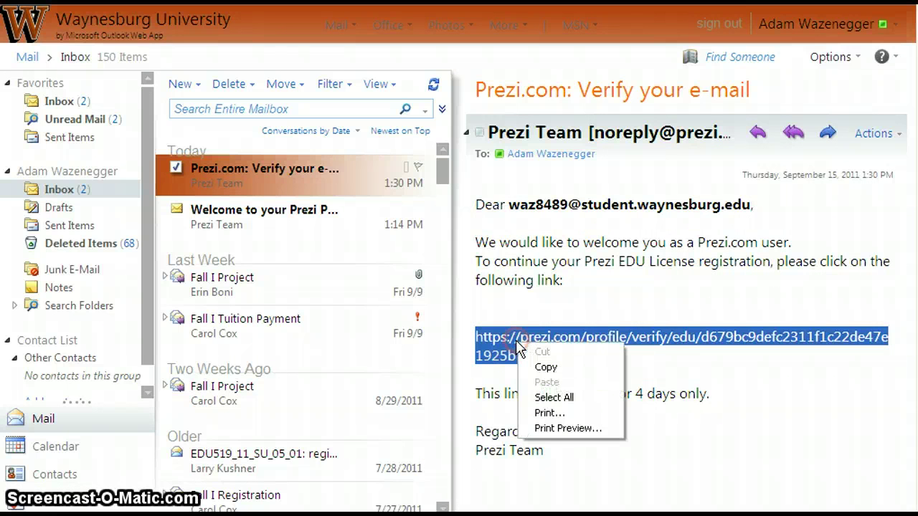
left_click(545, 368)
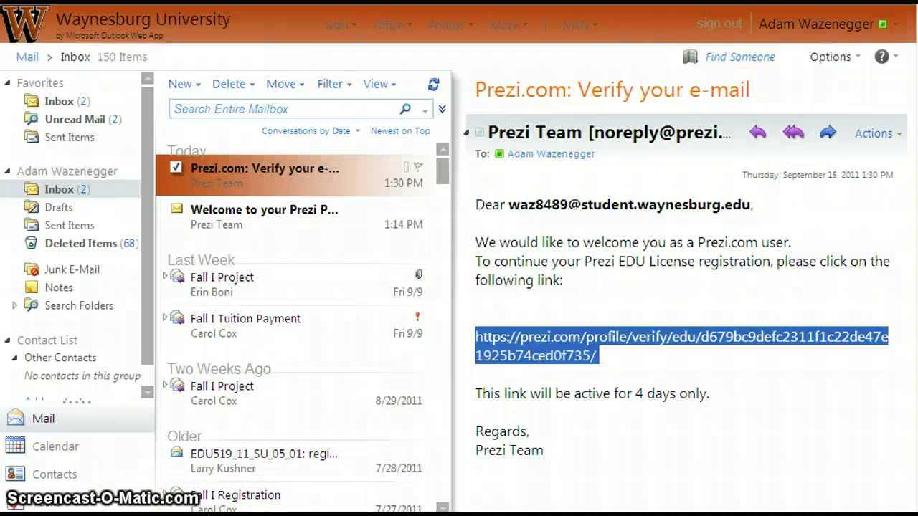
key("ctrl+t")
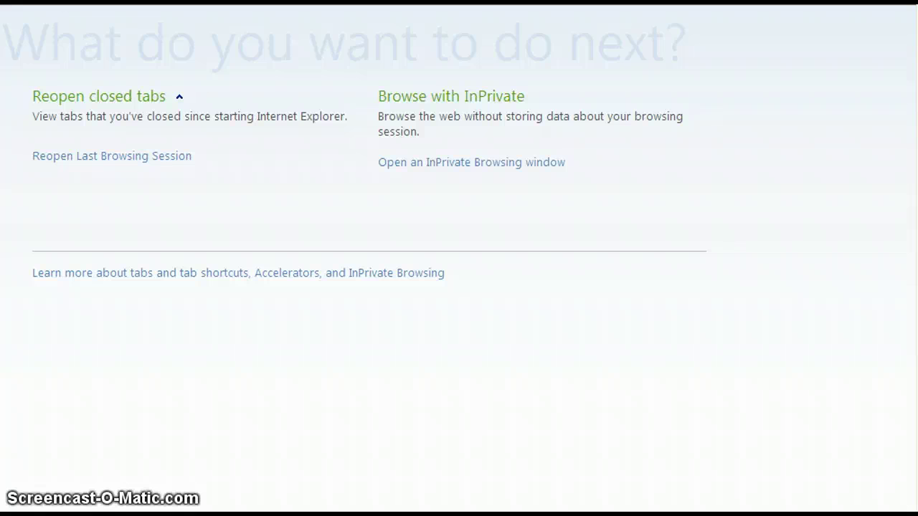
Step: Use the new tab's address bar to load the copied Prezi verification link
right_click(155, 67)
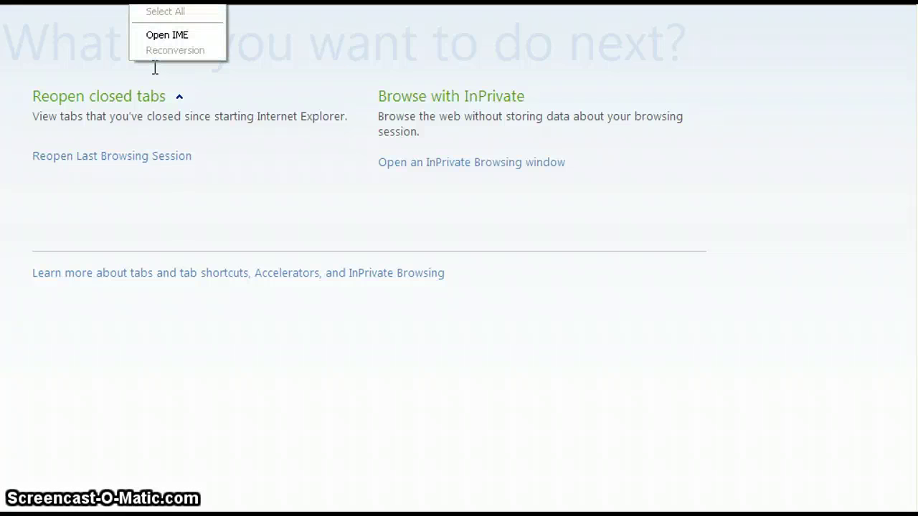
left_click(155, 67)
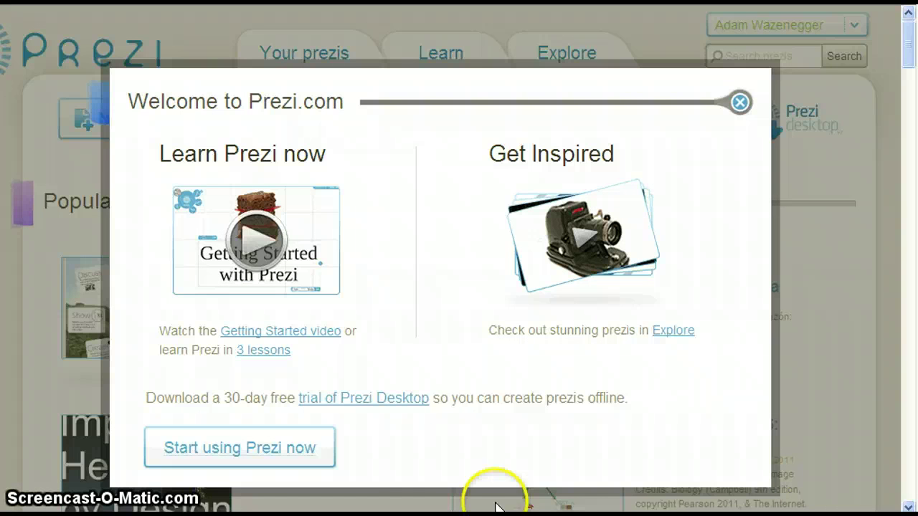
Step: Dismiss the Prezi welcome pop-up and view Settings & License showing EDU Enjoy with 500 MB
left_click(218, 448)
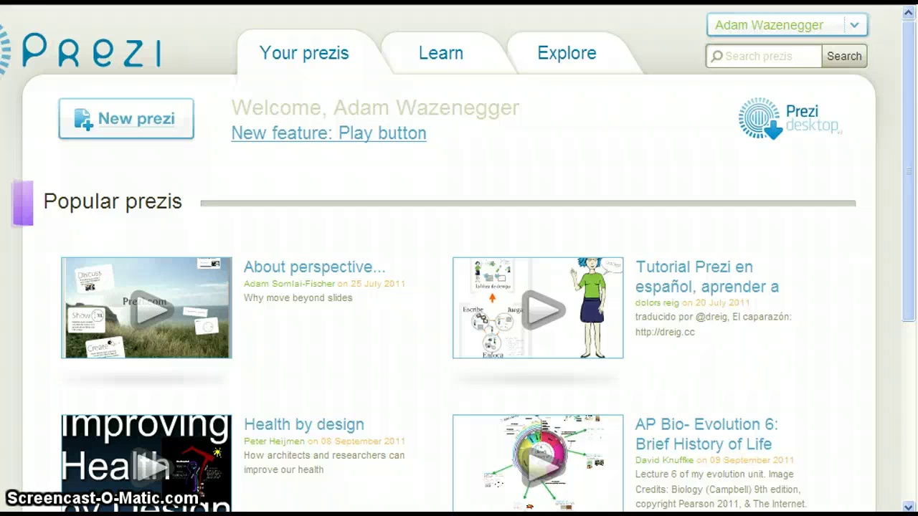
left_click(856, 28)
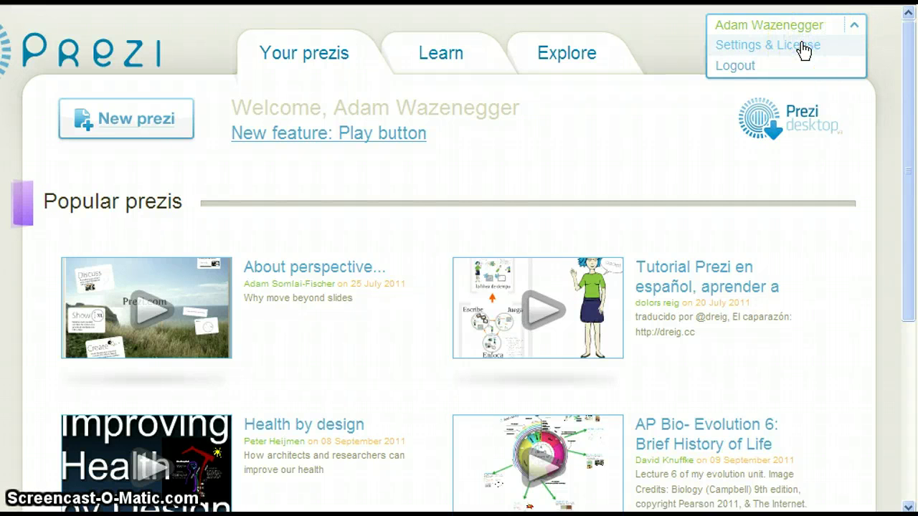
left_click(803, 47)
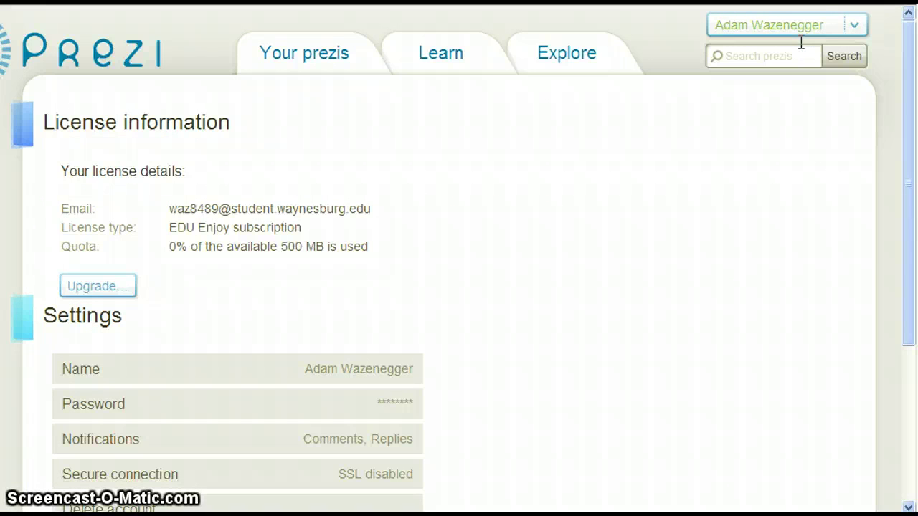